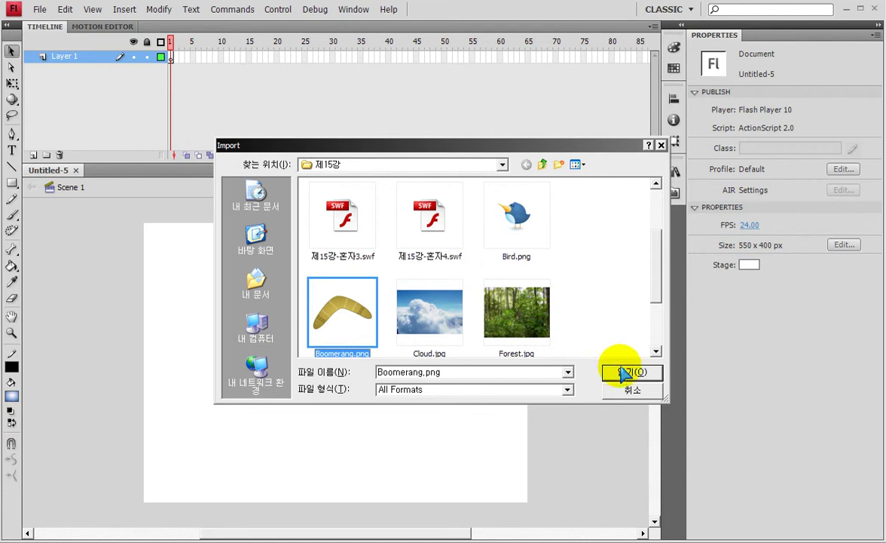
Import Boomerang.png onto the stage and move it to about X 119, Y 96.
click(630, 371)
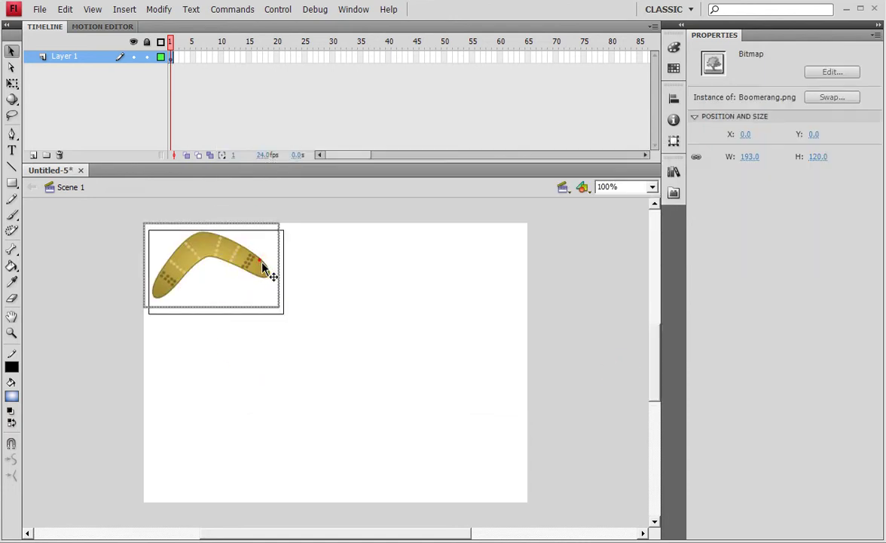
drag(175, 248, 210, 301)
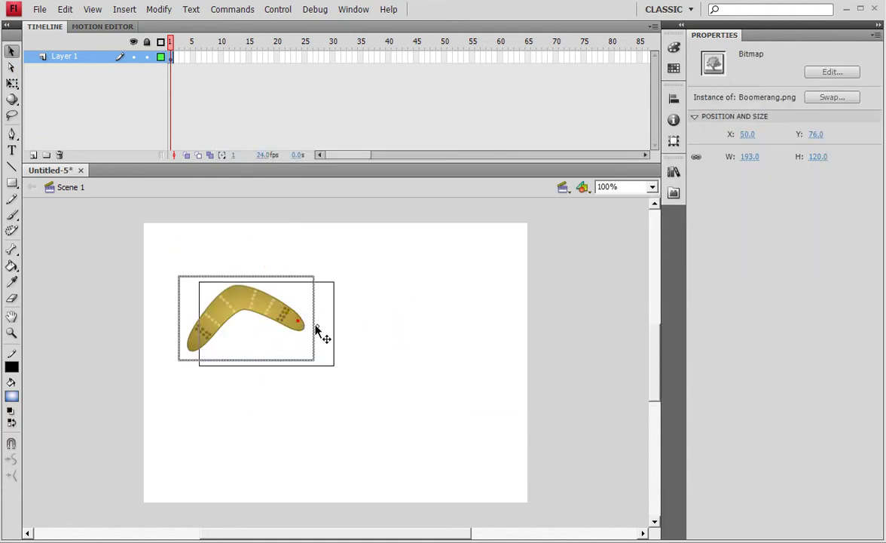
drag(299, 322, 348, 337)
Scale the boomerang bitmap down to about 131 × 82 px with the Free Transform tool.
click(12, 84)
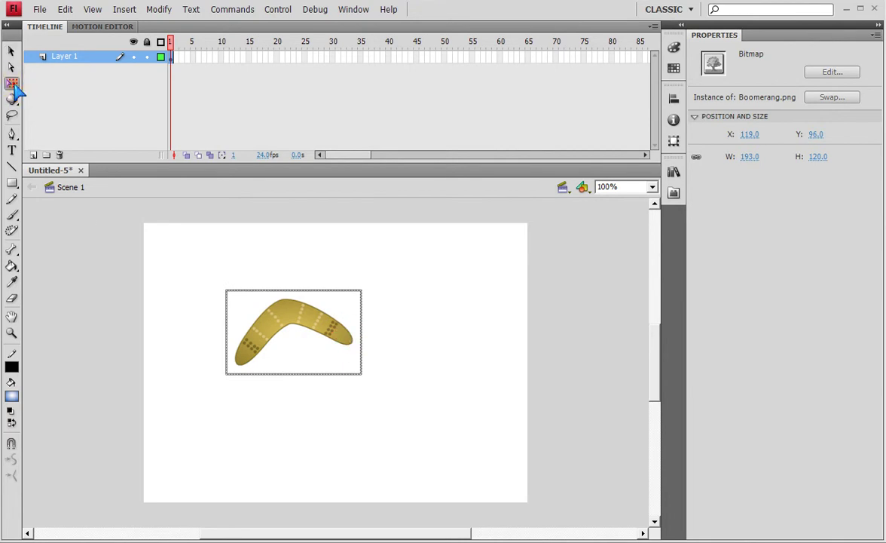
click(672, 141)
drag(540, 114, 520, 103)
click(311, 328)
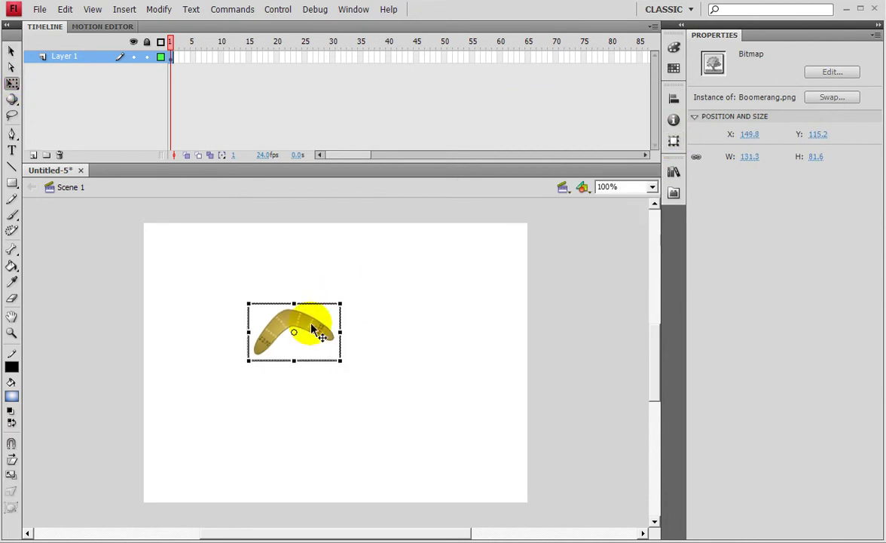
Convert the boomerang bitmap to a Movie Clip symbol named 돌고있는_부메랑.
key(F8)
click(343, 162)
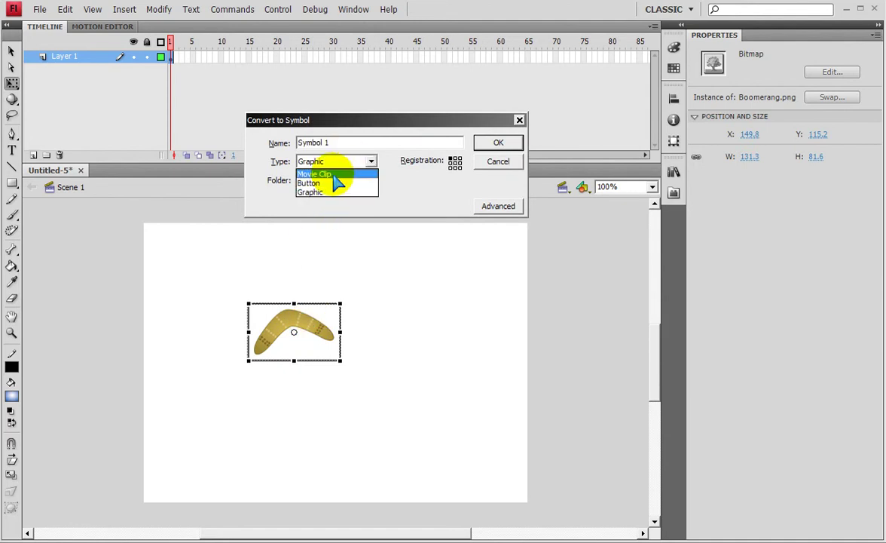
click(329, 174)
double_click(335, 142)
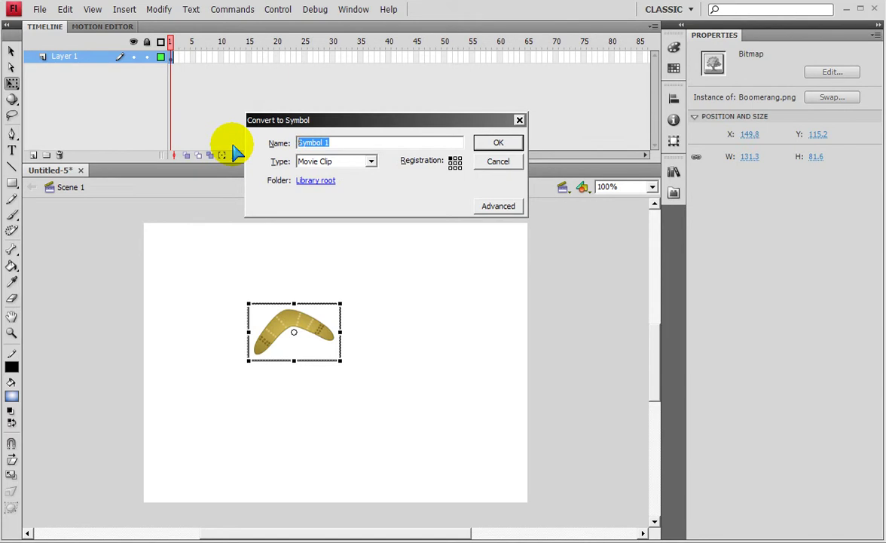
text(回旋)
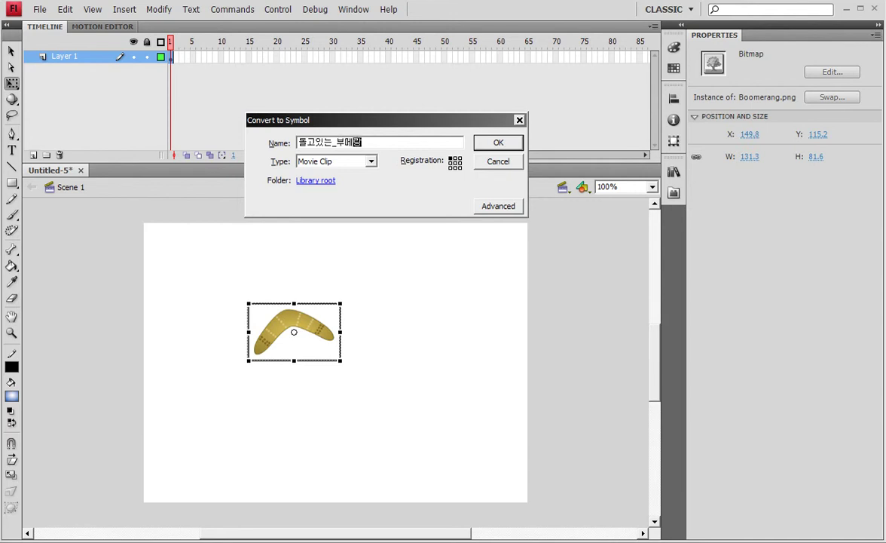
key(Return)
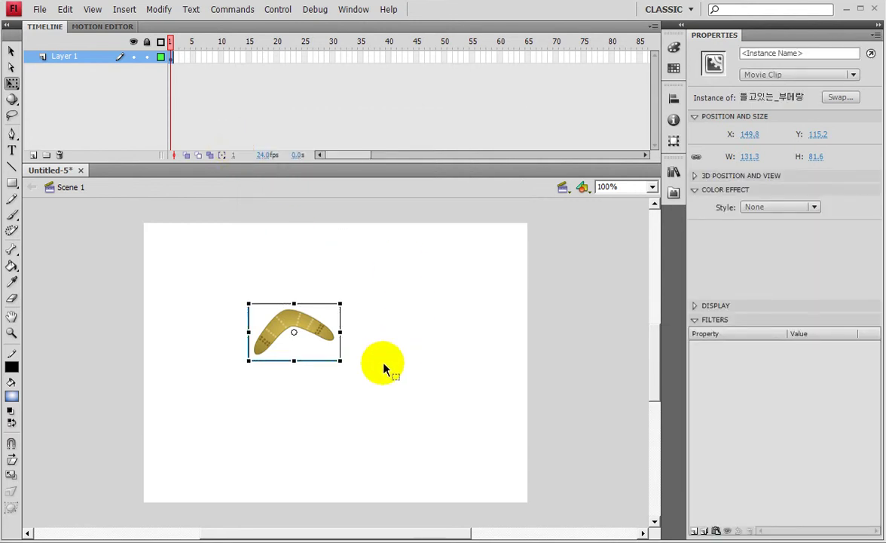
Center the boomerang movie clip horizontally and vertically on the stage.
click(674, 105)
click(544, 122)
click(596, 122)
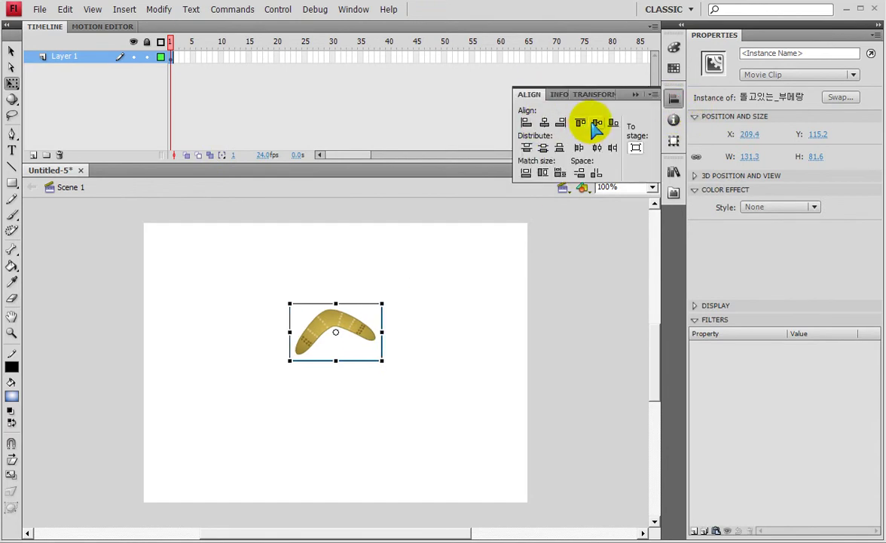
click(460, 341)
click(362, 355)
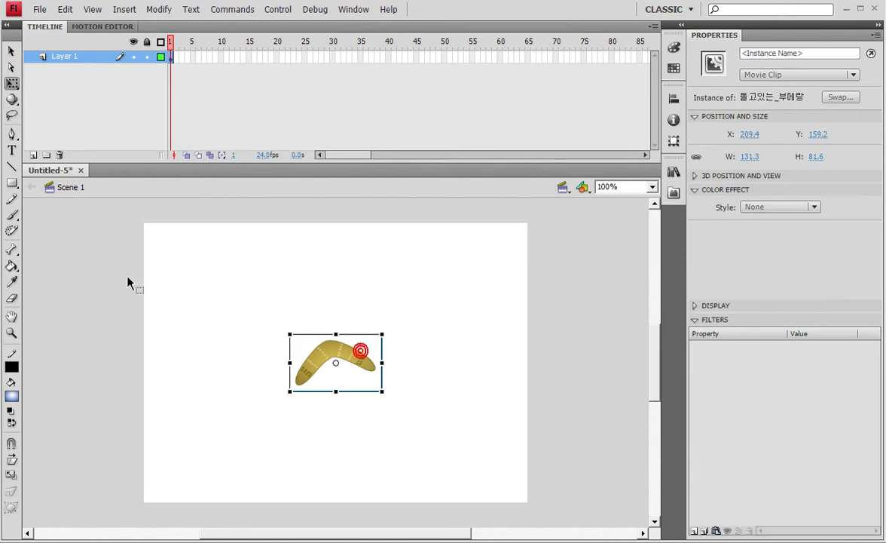
Open the 돌고있는_부메랑 movie clip on the stage for editing.
click(12, 49)
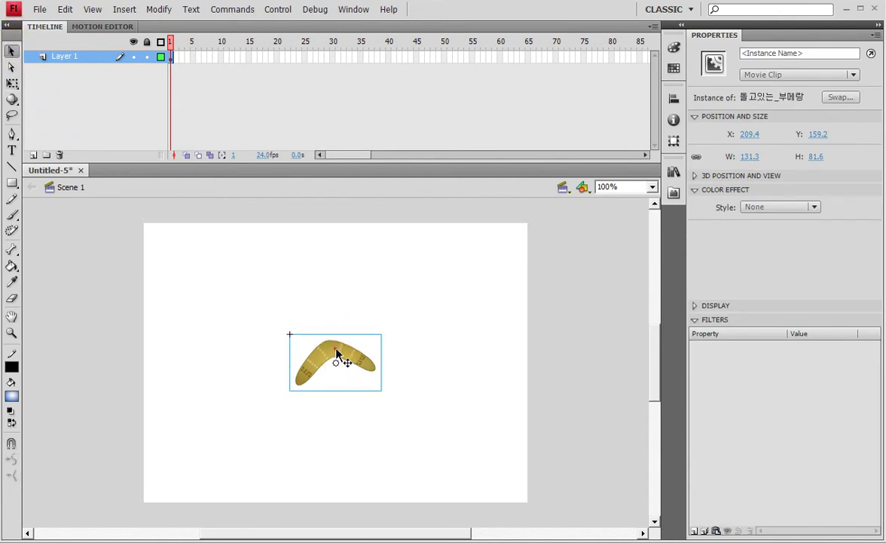
double_click(337, 355)
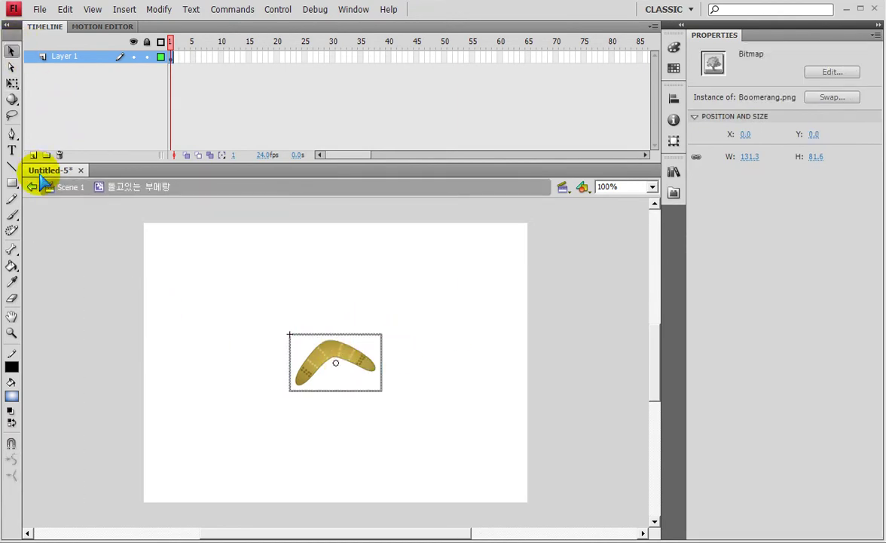
mouse_move(45, 168)
mouse_down()
mouse_move(79, 197)
mouse_move(148, 198)
mouse_up()
key(Escape)
Save the document in the 플래시 folder as 플래시학습11day_무비클립속의무비_부메랑.
key(ctrl+s)
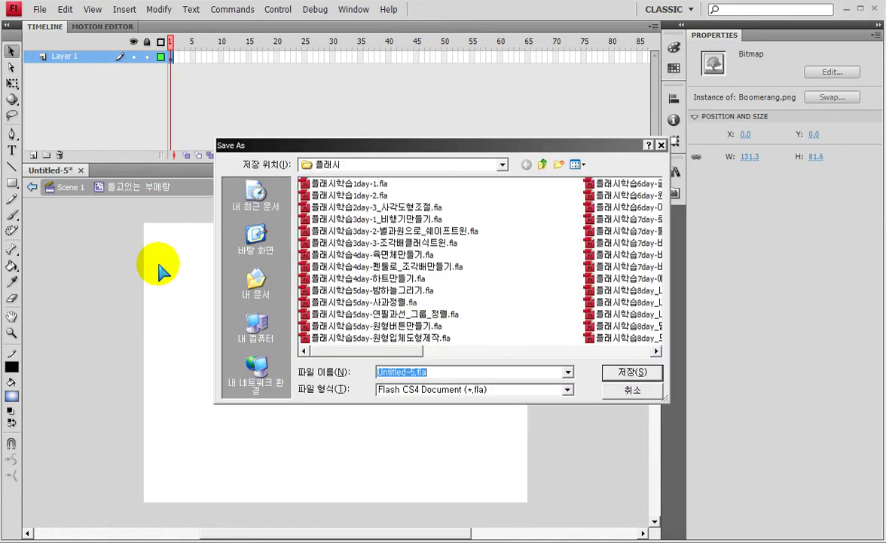
drag(317, 351, 571, 369)
click(364, 326)
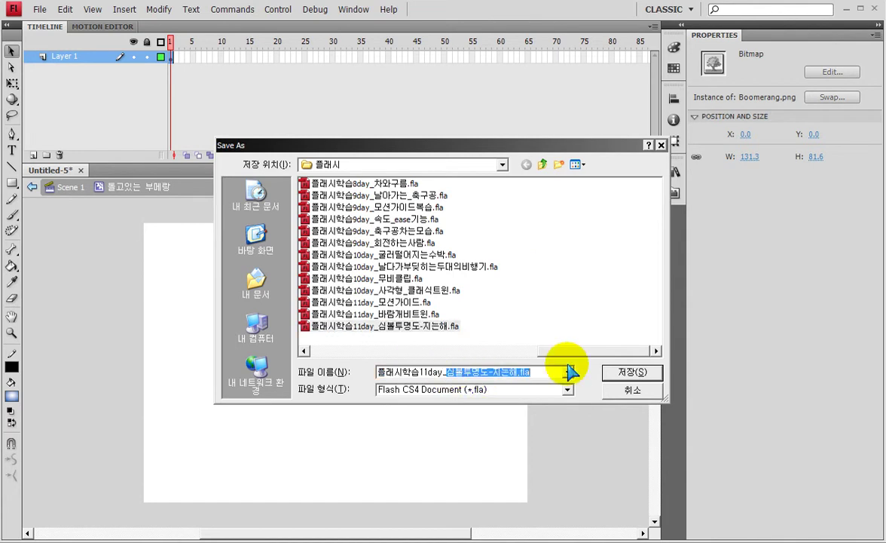
text(스스ㄹ)
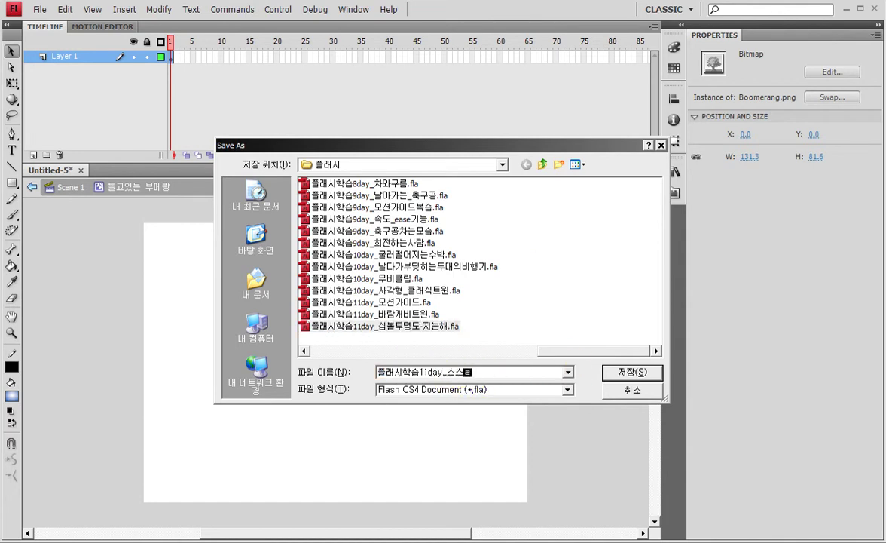
text(로)
key(BackSpace)
key(BackSpace)
key(BackSpace)
text(무비클립속의무비_부메랑)
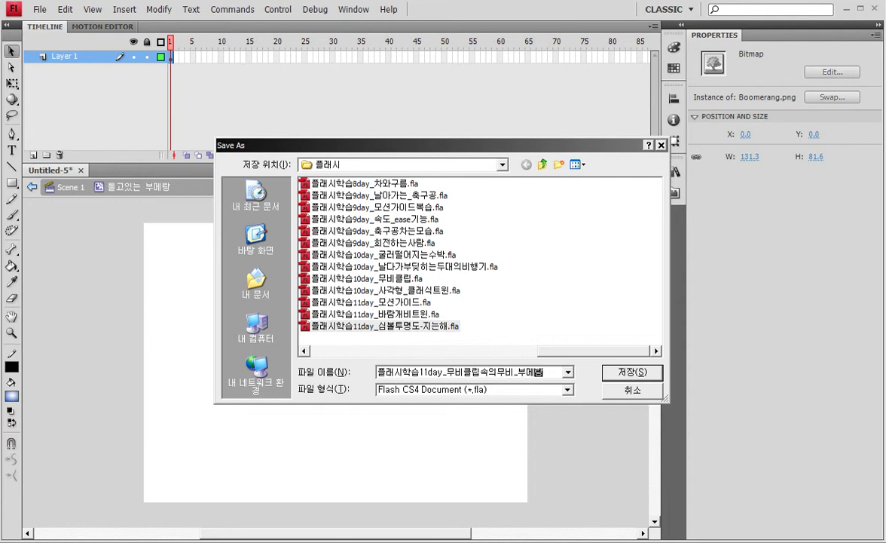
click(606, 370)
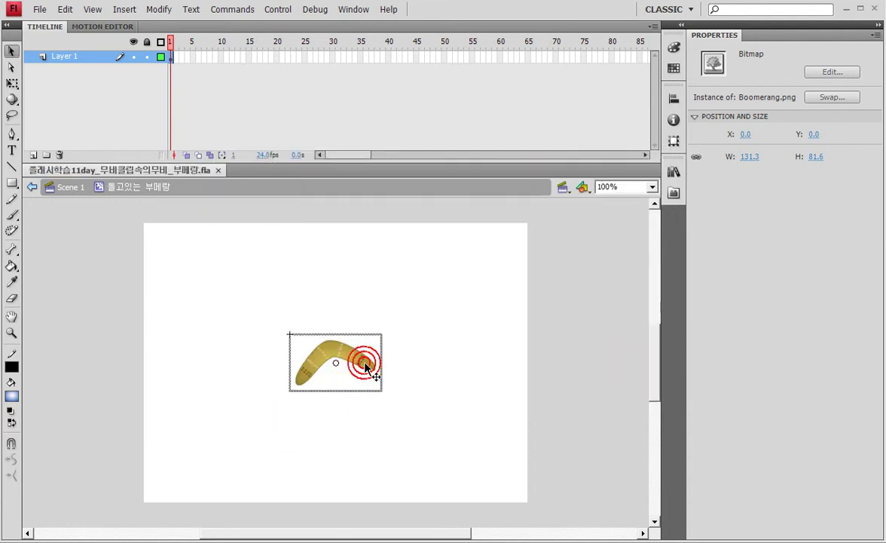
mouse_move(45, 190)
mouse_down()
mouse_move(63, 202)
mouse_move(86, 181)
mouse_move(113, 199)
mouse_up()
mouse_move(331, 343)
mouse_down()
mouse_move(368, 374)
mouse_move(367, 356)
mouse_move(368, 369)
mouse_move(530, 213)
mouse_move(683, 108)
mouse_move(654, 88)
mouse_up()
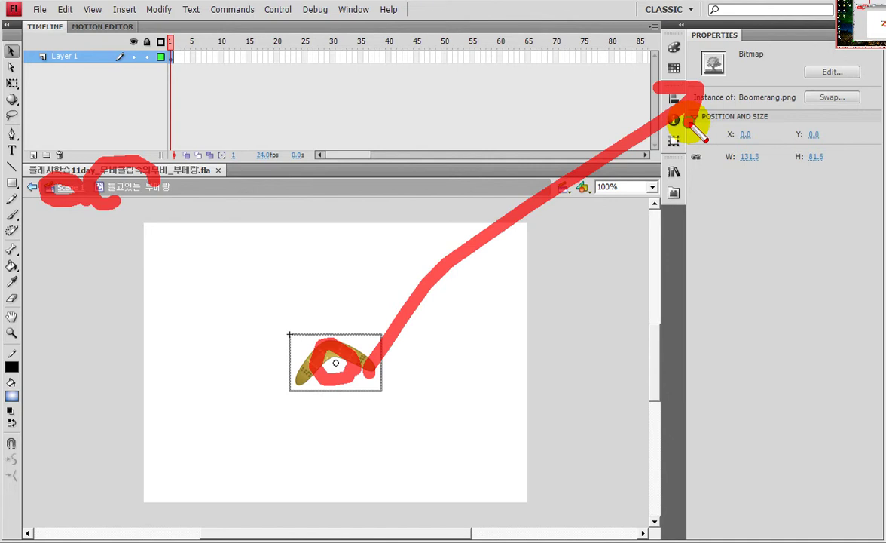
mouse_move(760, 42)
mouse_down()
mouse_move(752, 76)
mouse_move(753, 42)
mouse_move(770, 51)
mouse_move(758, 72)
mouse_move(707, 85)
mouse_move(742, 73)
mouse_up()
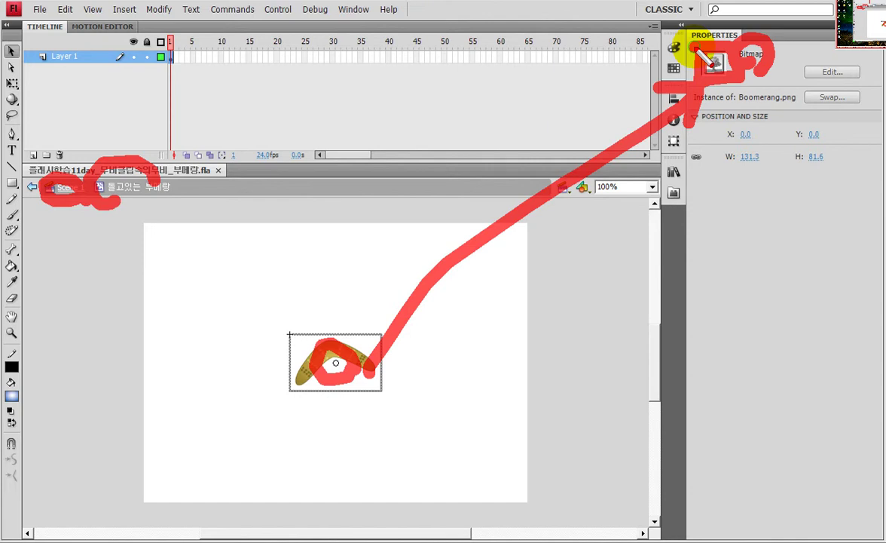
key(Escape)
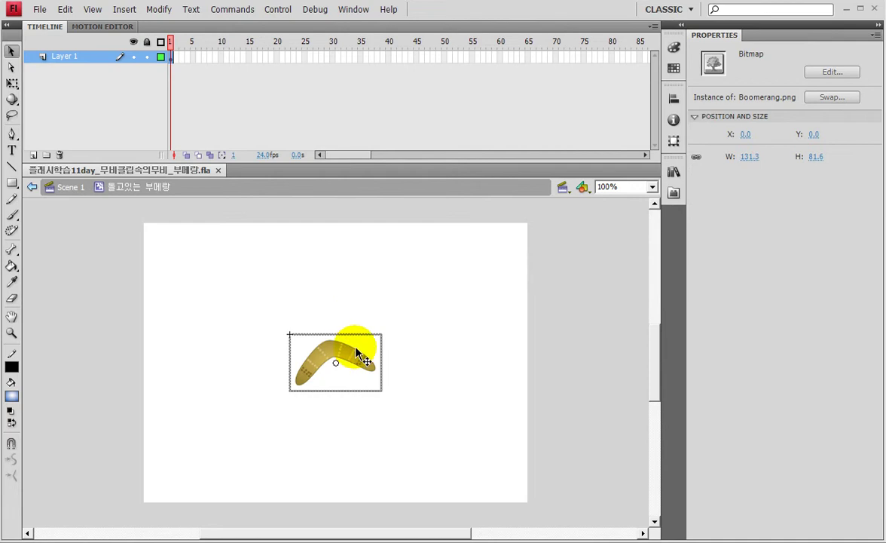
Convert the bitmap inside the 돌고있는_부메랑 clip to a Movie Clip symbol named 부메랑.
key(F8)
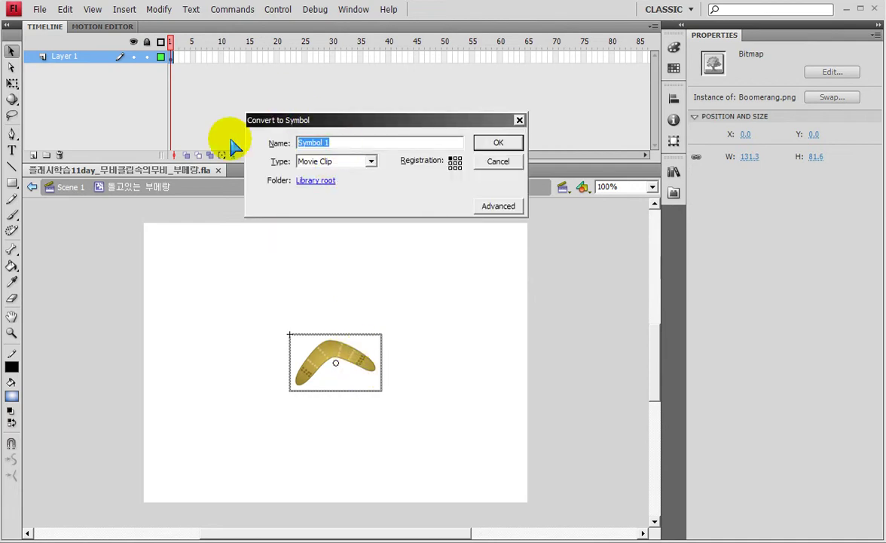
text(q)
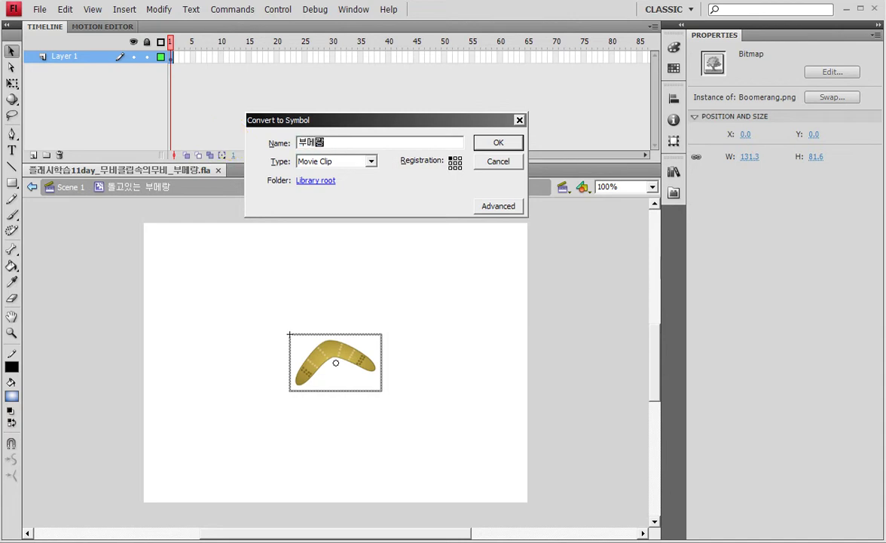
click(495, 144)
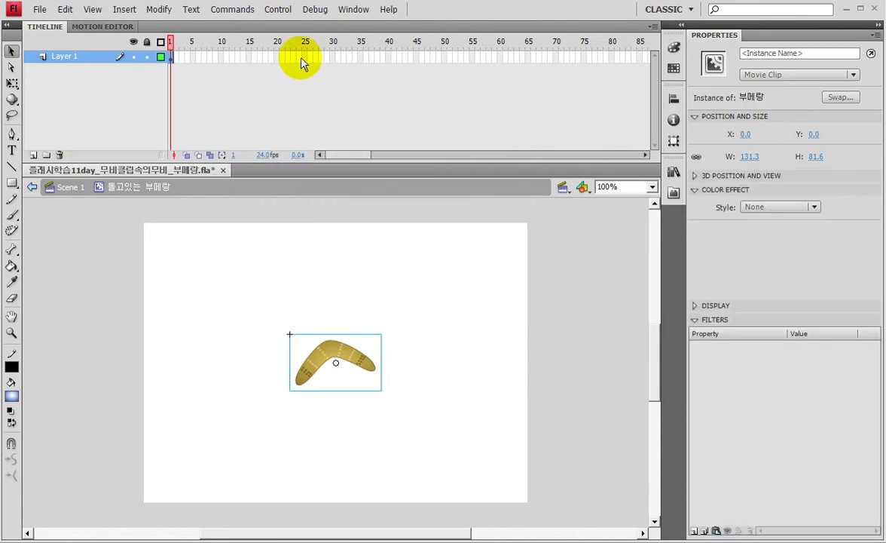
Insert a keyframe at frame 40 of Layer 1 and create a classic tween between the two keyframes.
click(389, 59)
key(F6)
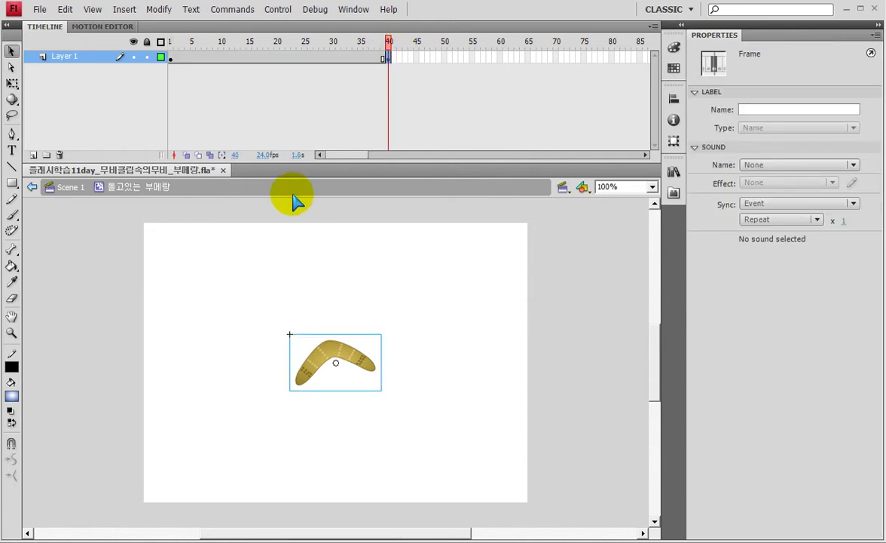
right_click(253, 57)
click(301, 88)
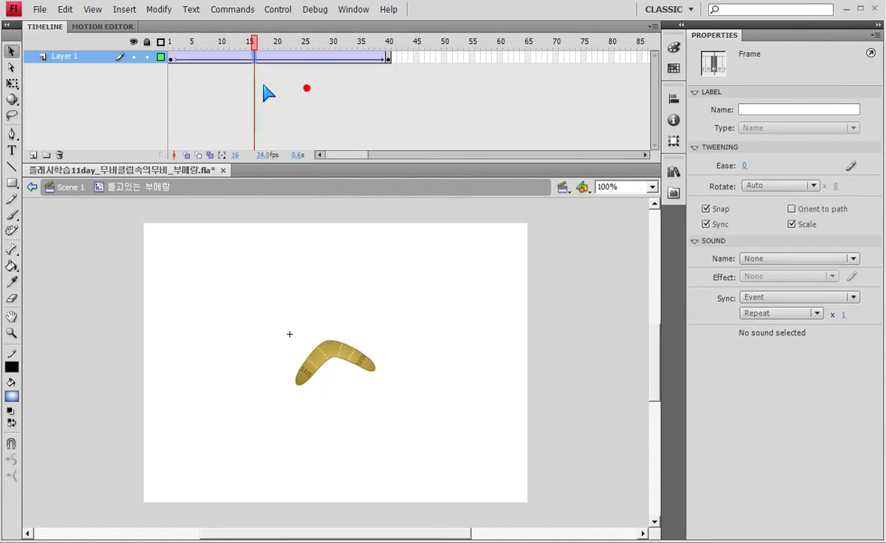
Set the rotation of the Layer 1 classic tween to CCW.
drag(180, 41, 245, 42)
click(279, 63)
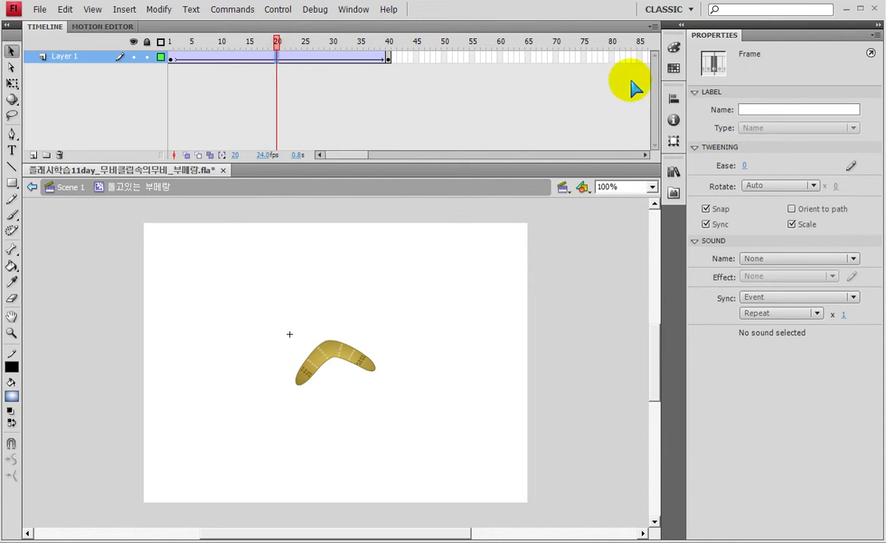
click(761, 185)
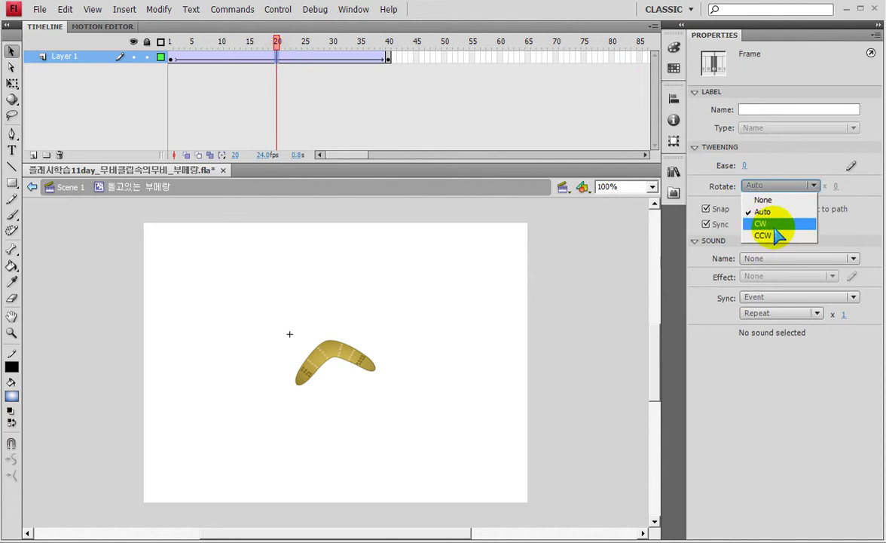
click(289, 59)
click(780, 185)
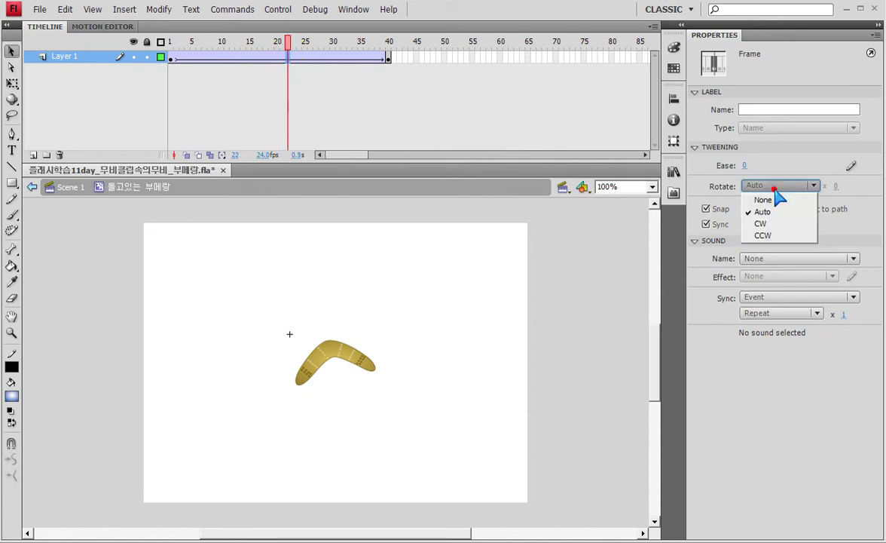
click(772, 236)
drag(187, 42, 308, 44)
Return to Scene 1 and test the movie to check the boomerang's spin.
click(63, 189)
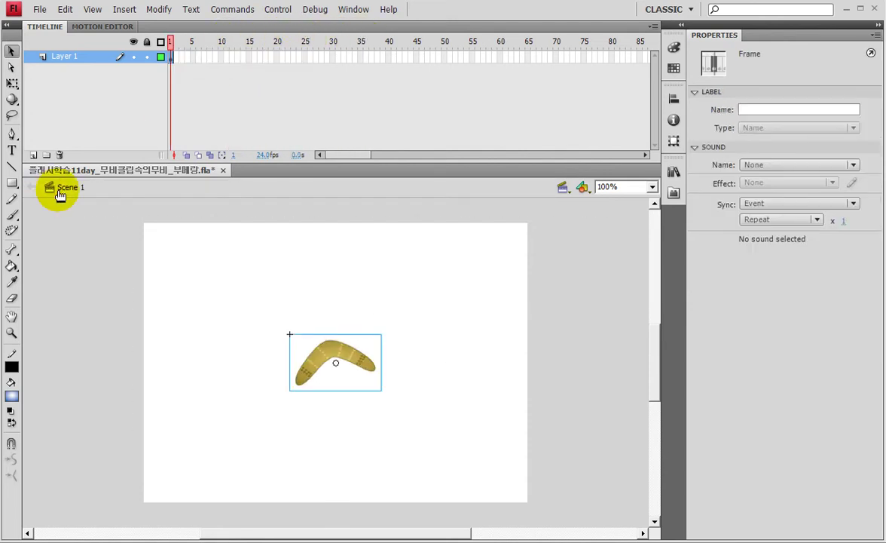
key(ctrl+Return)
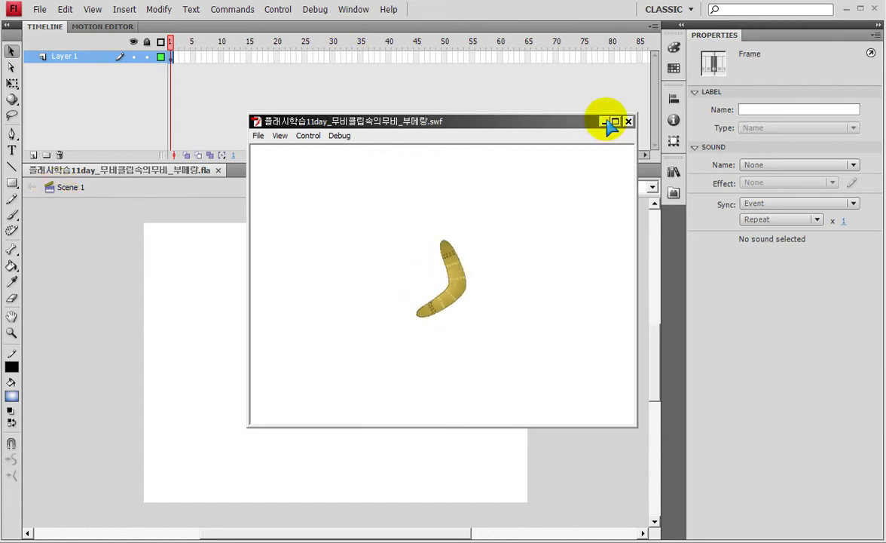
click(630, 121)
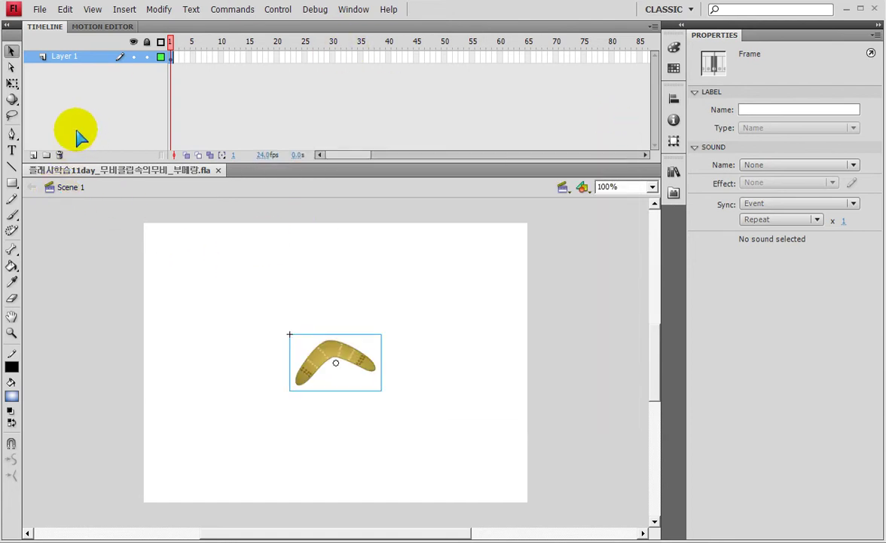
Lock Layer 1 and add a new layer above it.
click(146, 56)
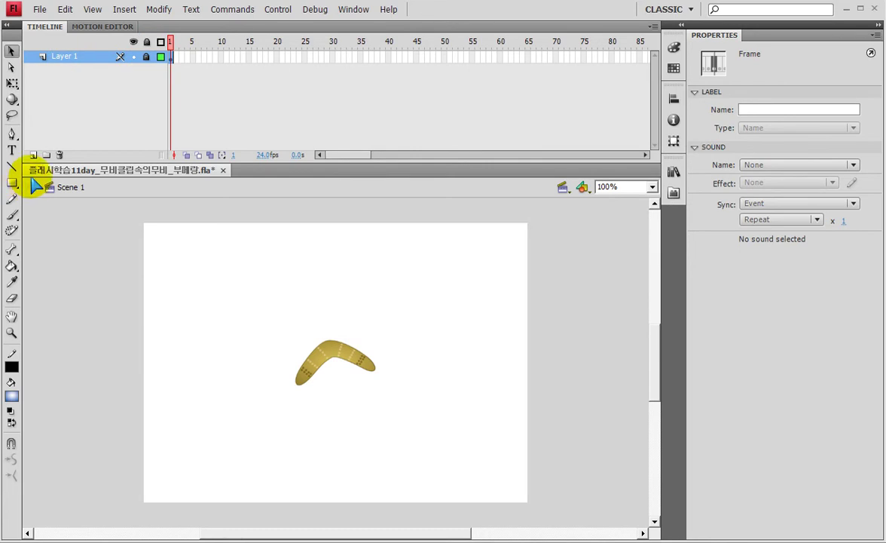
click(32, 155)
Examine the library's boomerang clips and bitmap, including the playback controls in the preview of 돌고있는_부메랑.
click(674, 172)
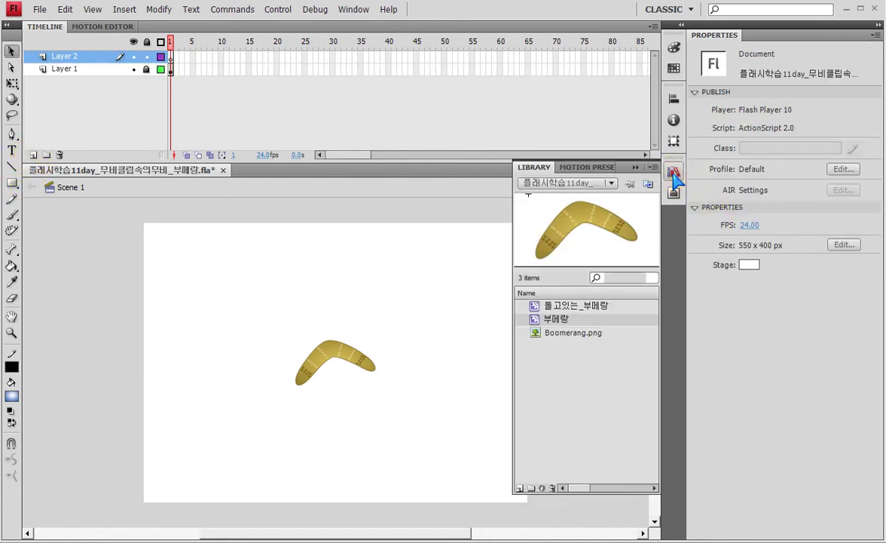
drag(352, 362, 235, 363)
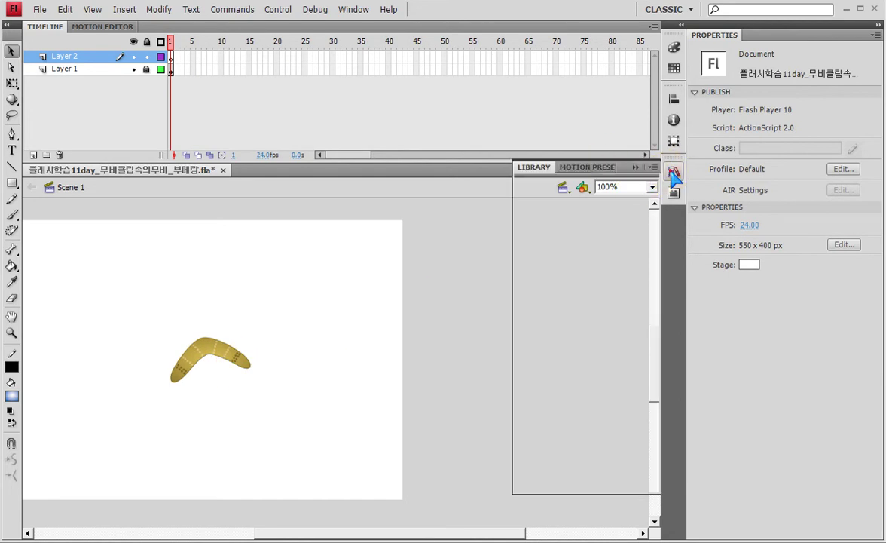
click(673, 171)
click(559, 318)
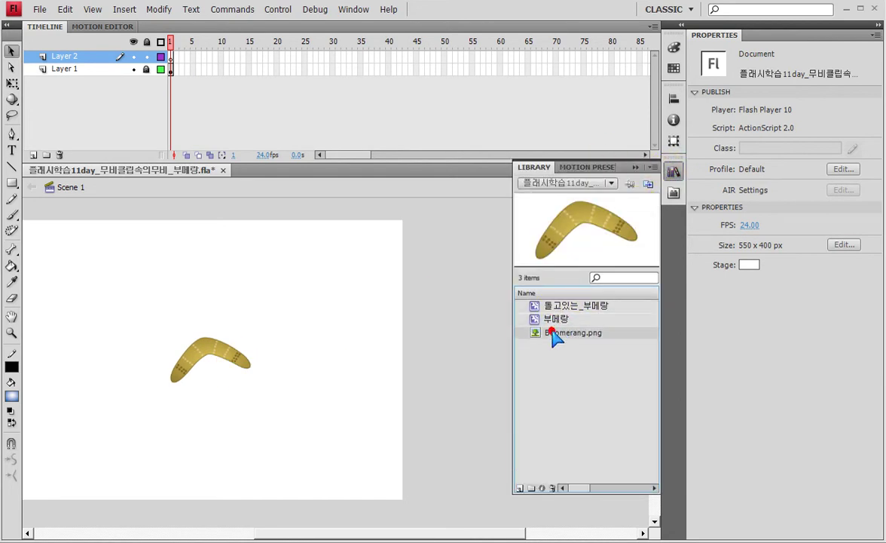
click(534, 332)
click(548, 306)
click(556, 320)
click(531, 321)
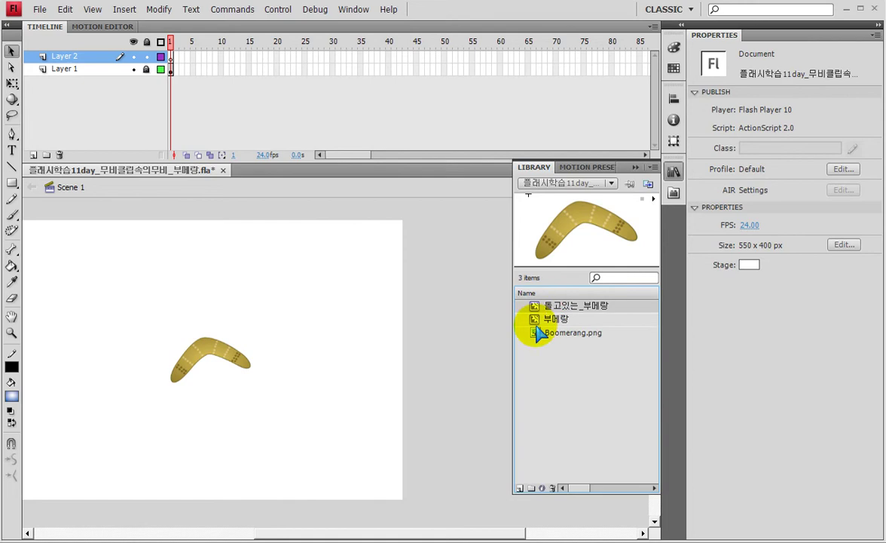
click(530, 306)
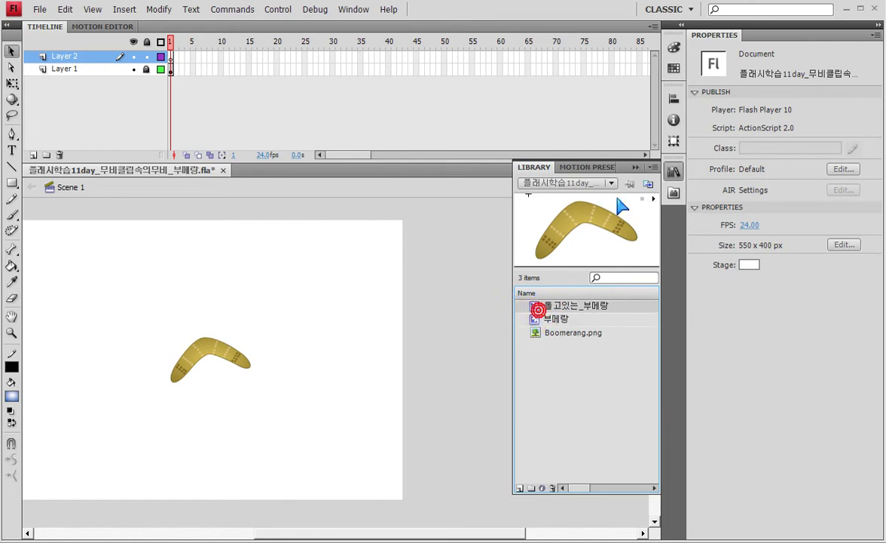
mouse_move(633, 201)
mouse_down()
mouse_move(662, 215)
mouse_move(661, 194)
mouse_move(636, 191)
mouse_up()
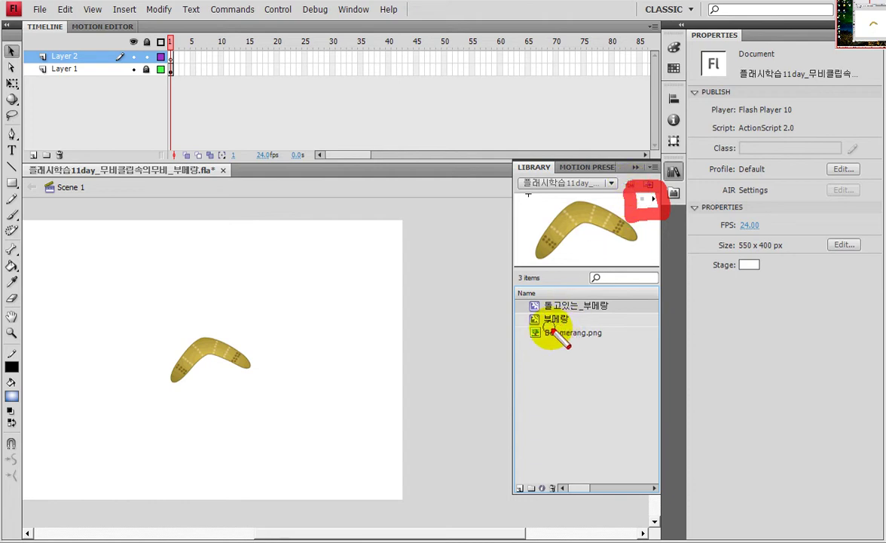
mouse_move(640, 181)
mouse_down()
mouse_move(619, 205)
mouse_move(653, 218)
mouse_up()
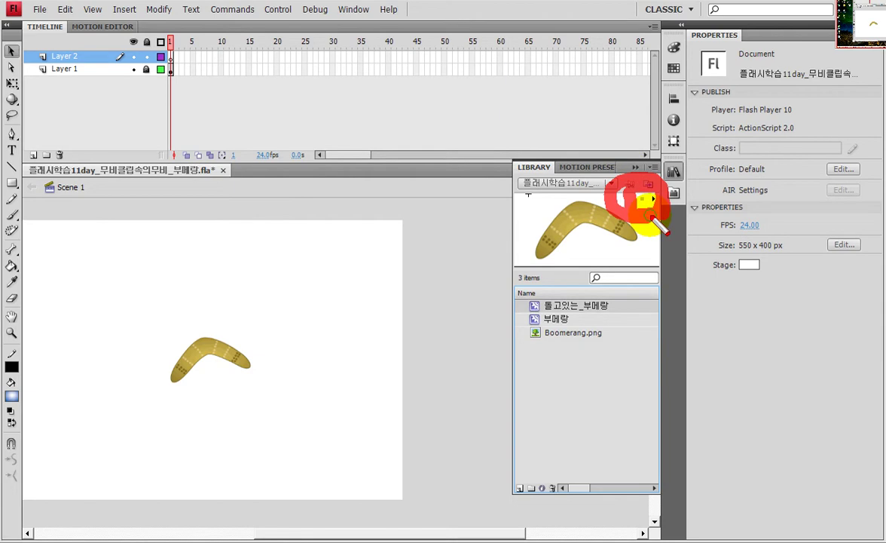
key(Escape)
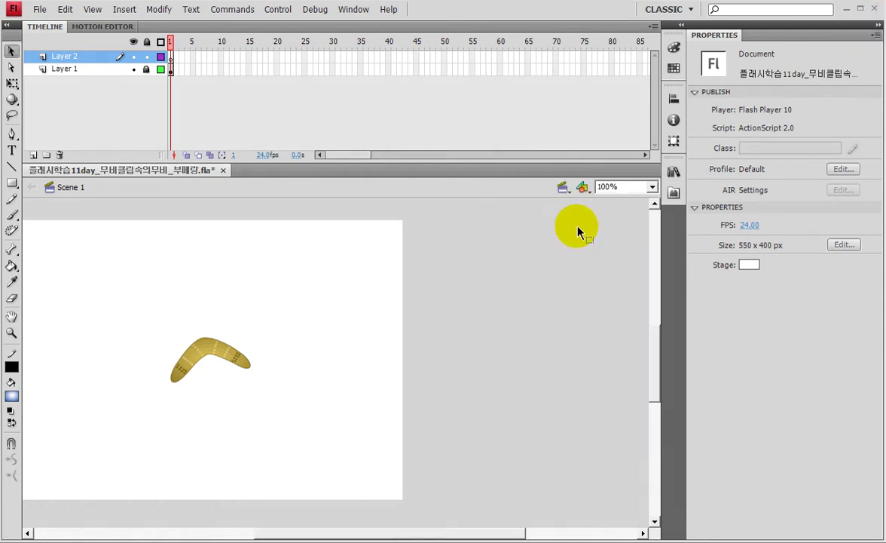
Place an instance of 돌고있는_부메랑 near the stage's upper-right corner on Layer 2 and test the movie.
click(674, 172)
drag(579, 208, 382, 290)
click(637, 167)
key(ctrl+Return)
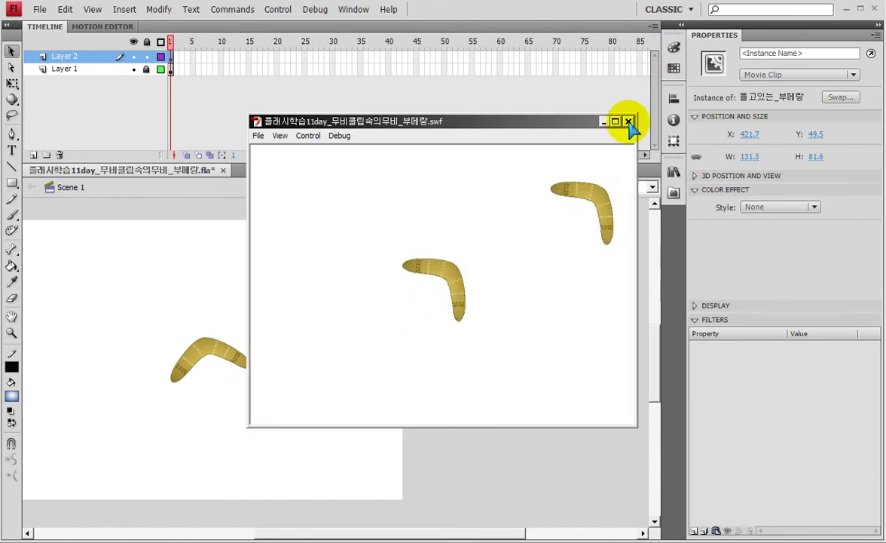
click(628, 122)
Move the Layer 2 boomerang just off the stage's right edge, at about X 560, Y 32, and add one frame to both layers.
click(424, 338)
drag(367, 269, 468, 263)
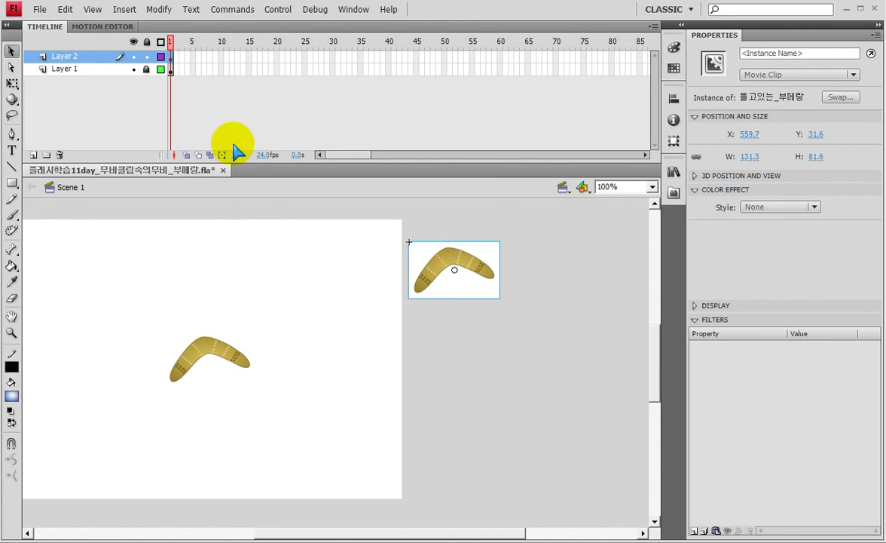
click(445, 49)
key(F5)
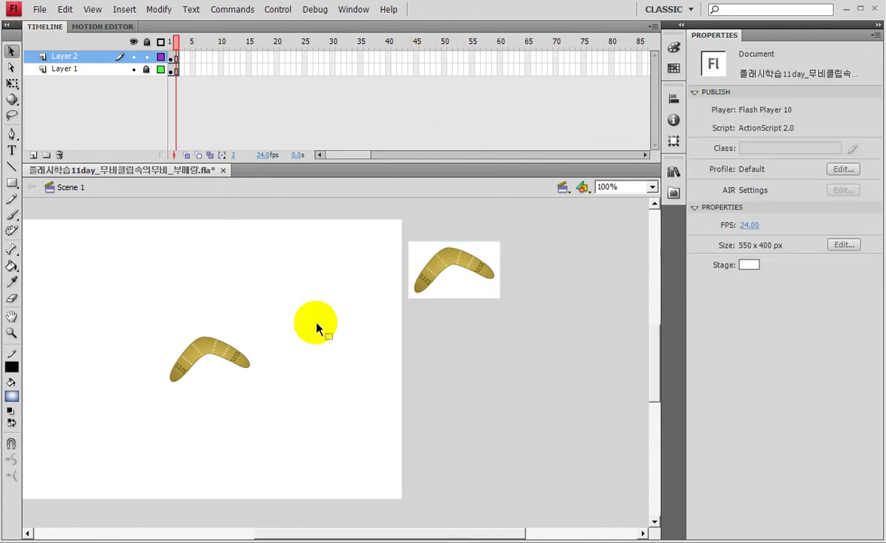
drag(300, 319, 452, 320)
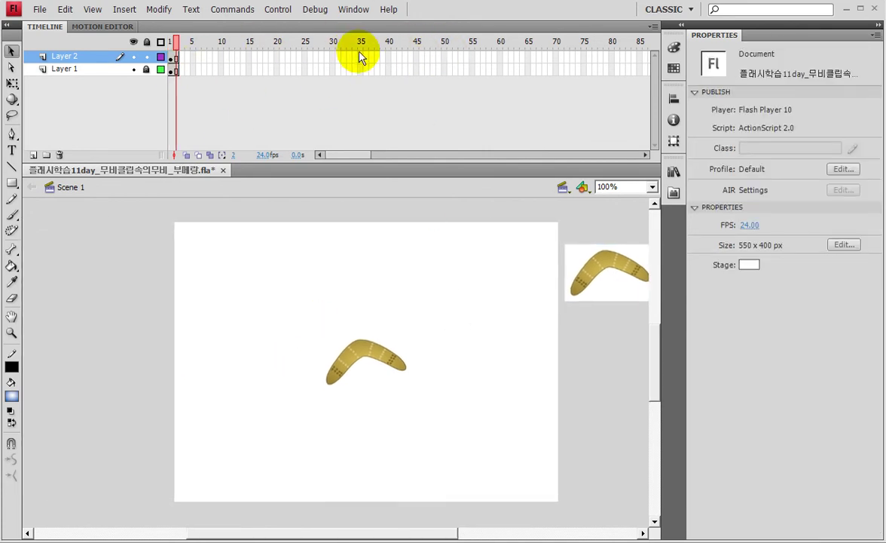
Insert a keyframe at frame 50 of Layer 2 and move its boomerang off the stage's lower left, at about X -137, Y 276.
click(444, 56)
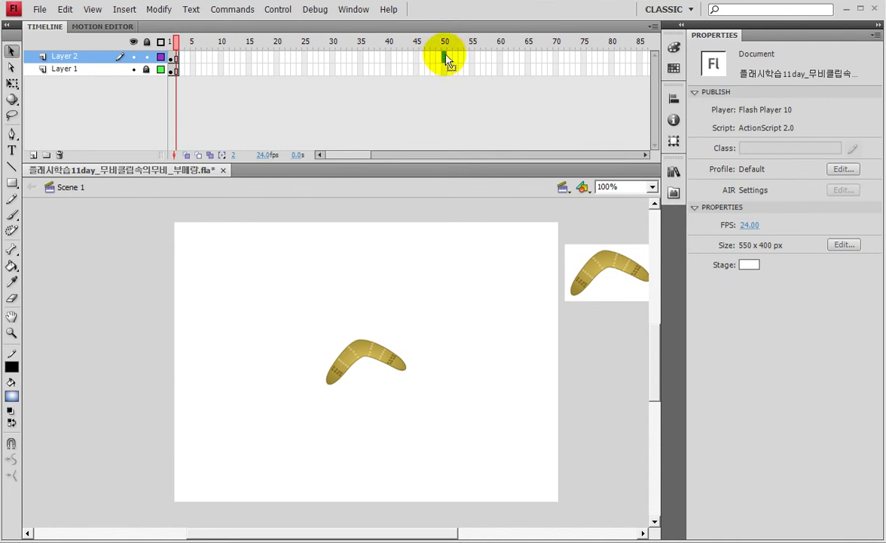
key(F6)
drag(268, 330, 119, 448)
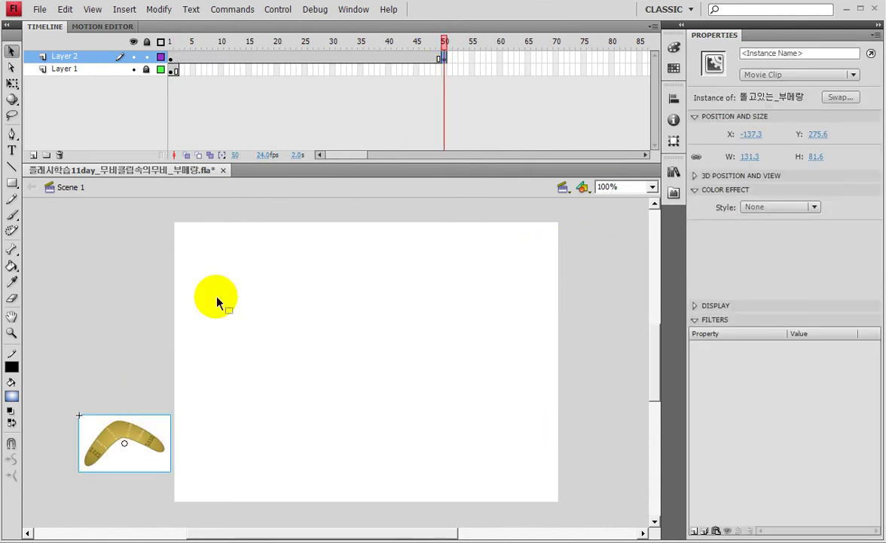
Create a classic tween between the Layer 2 keyframes and scrub the timeline to preview the boomerang's flight.
right_click(273, 62)
click(325, 86)
click(244, 45)
drag(243, 45, 399, 46)
click(255, 90)
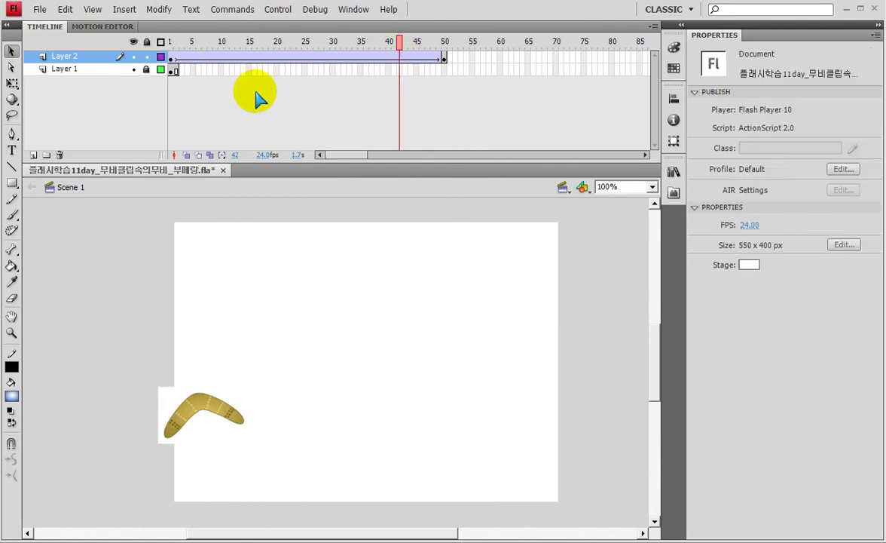
Extend Layer 1 to frame 50 so the central boomerang lasts as long as the Layer 2 tween.
click(87, 69)
click(445, 70)
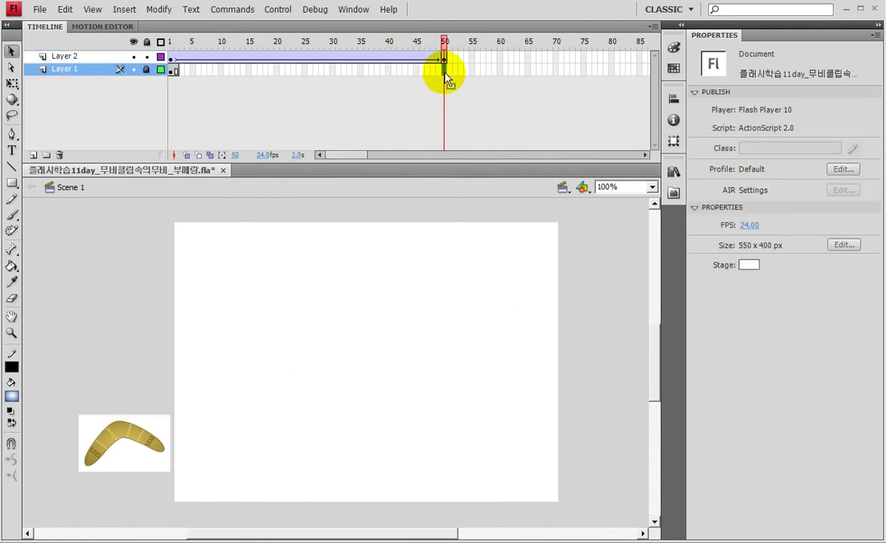
key(F5)
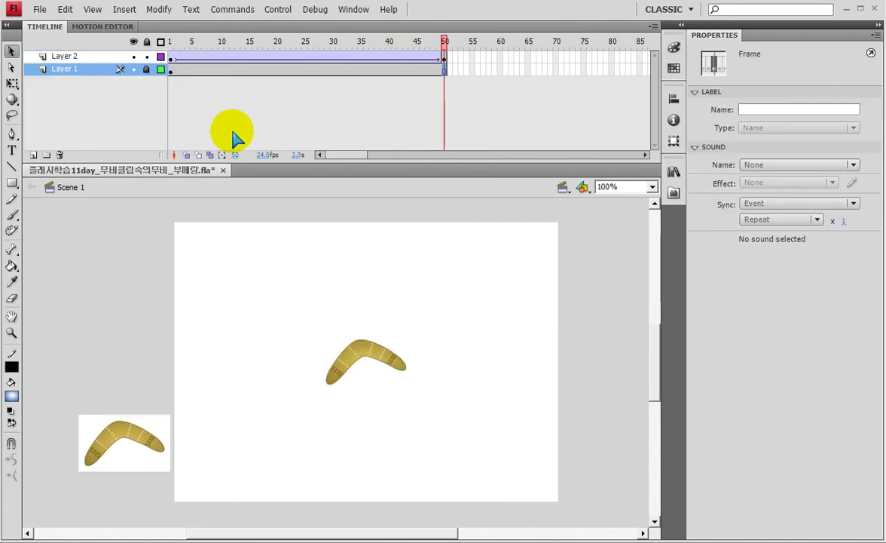
Lock Layer 2 and add a new layer above it.
click(137, 57)
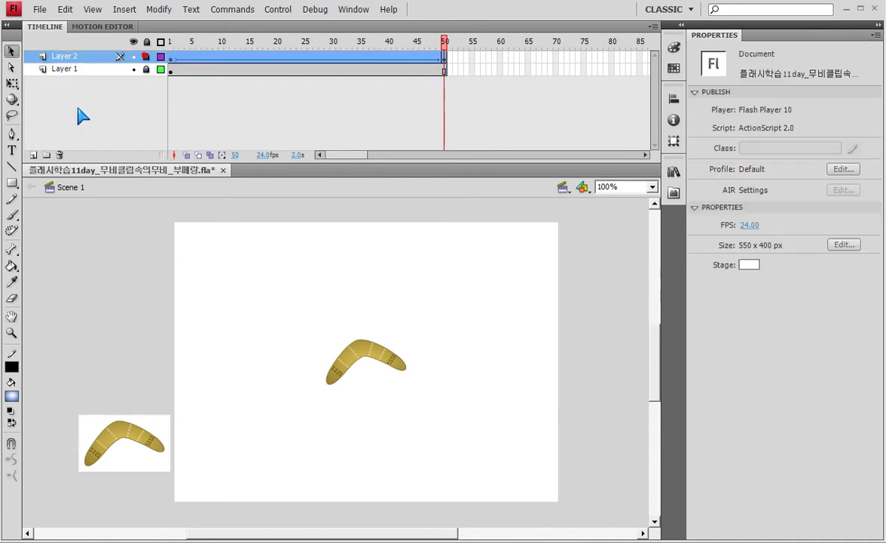
click(34, 156)
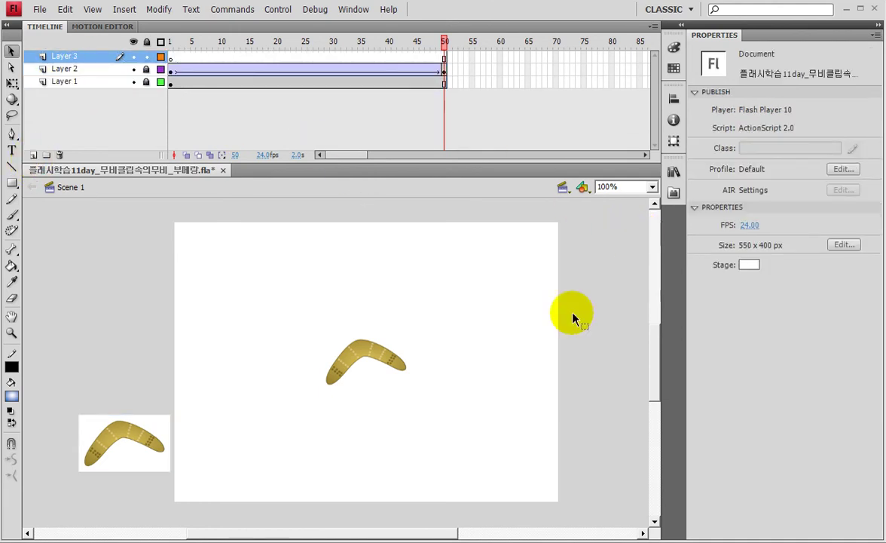
Place an instance of 돌고있는_부메랑 on Layer 3 just off the stage's lower right, at about X 553, Y 274.
drag(531, 359, 445, 335)
click(674, 172)
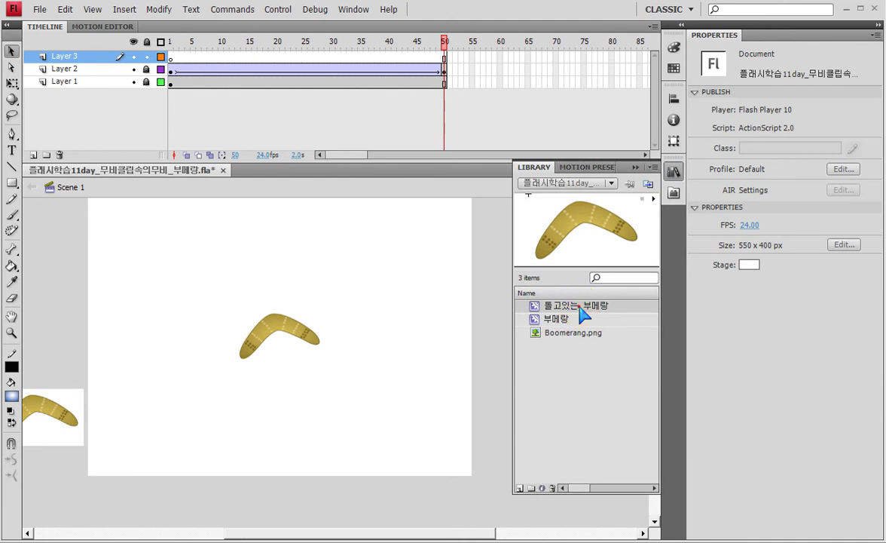
drag(451, 374, 504, 374)
click(637, 167)
drag(564, 407, 537, 420)
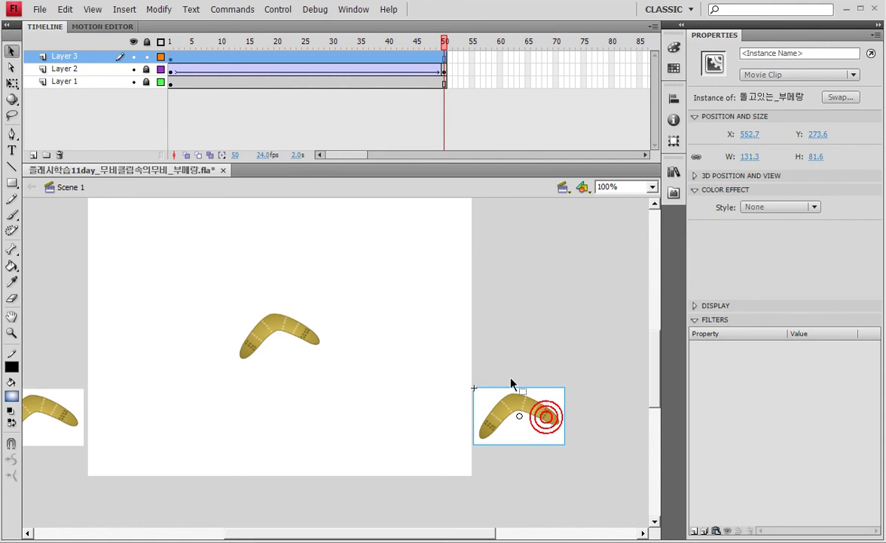
Insert a keyframe at frame 50 of Layer 3 and move its boomerang off the stage's upper left.
click(444, 65)
click(593, 452)
drag(102, 294, 169, 287)
Create a classic tween between the Layer 3 keyframes, scrub through the motion and test the movie.
right_click(275, 60)
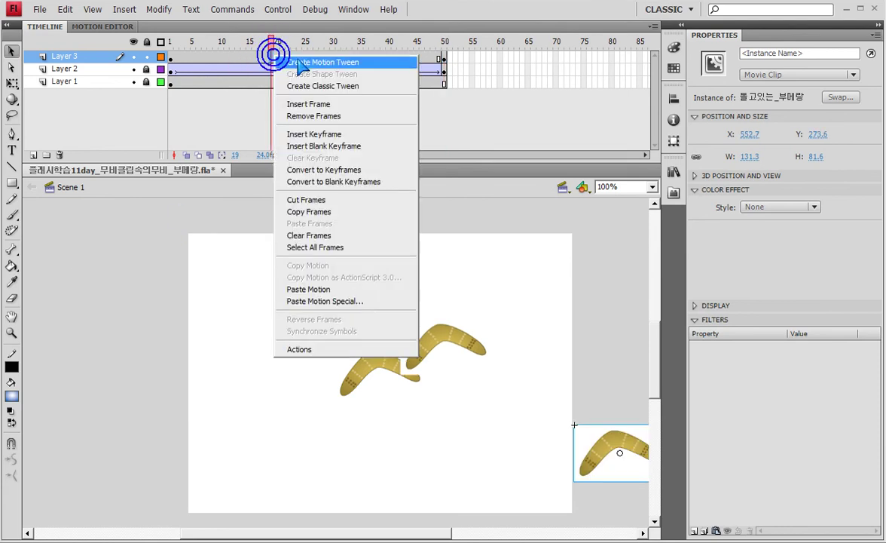
click(310, 85)
drag(183, 43, 247, 50)
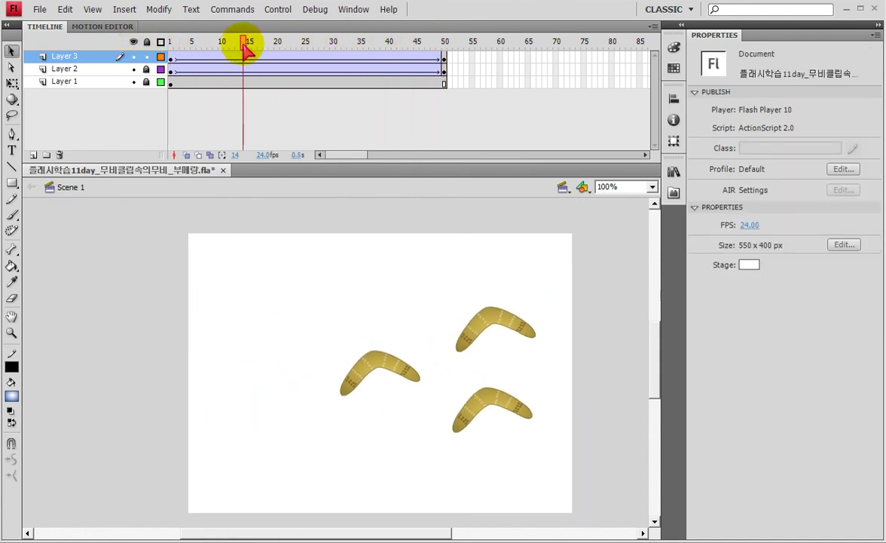
key(ctrl+Return)
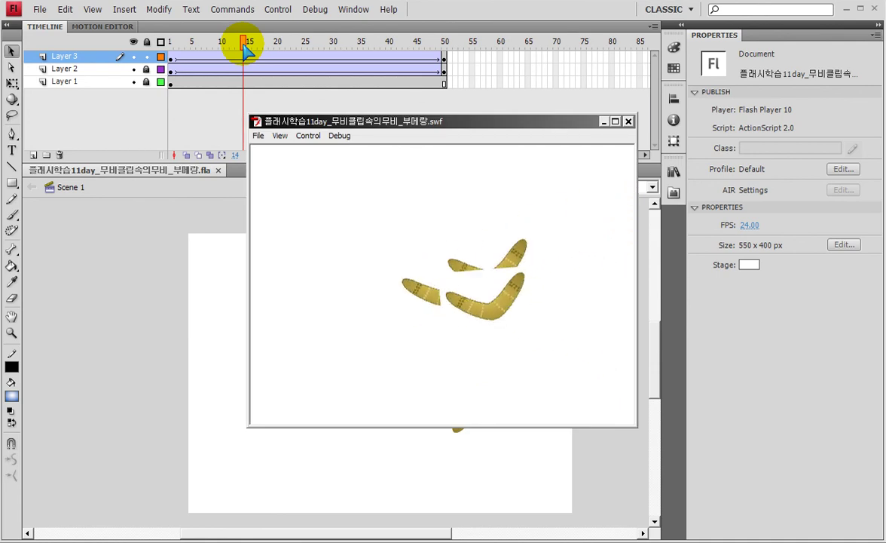